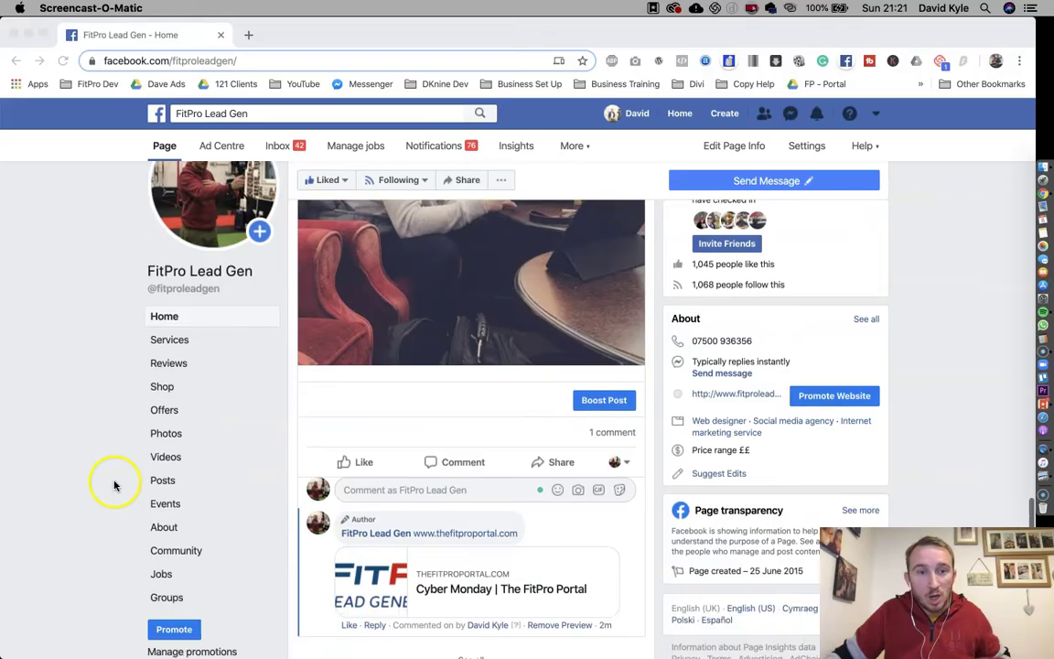
pyautogui.scroll(-3, 113, 484)
pyautogui.click(530, 402)
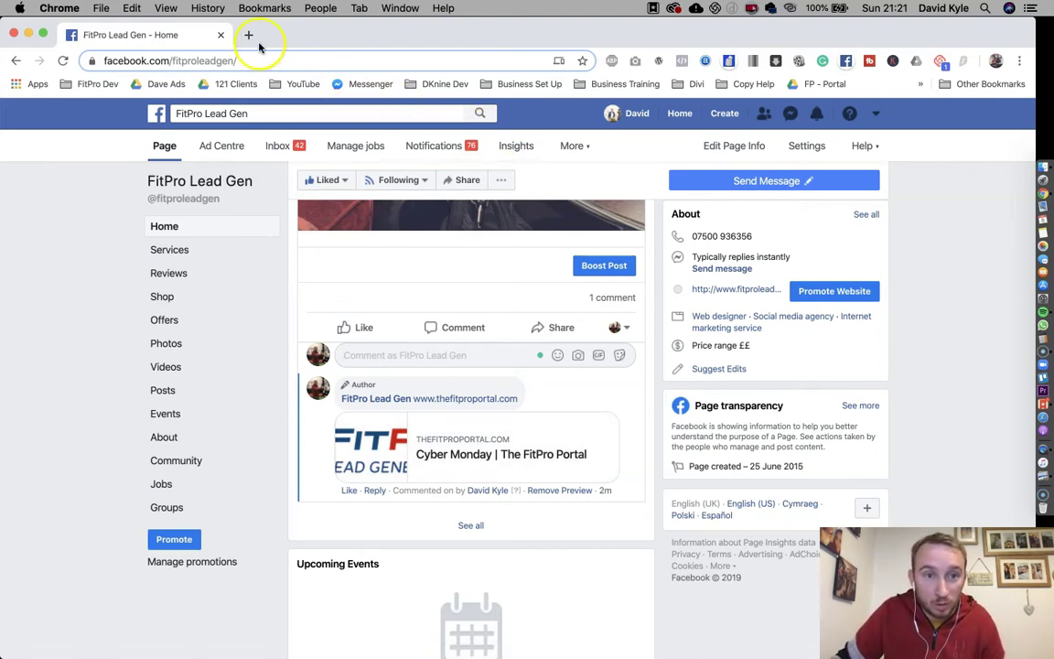
# Search Google for "facebook cache refresh" in a new browser tab
pyautogui.click(254, 37)
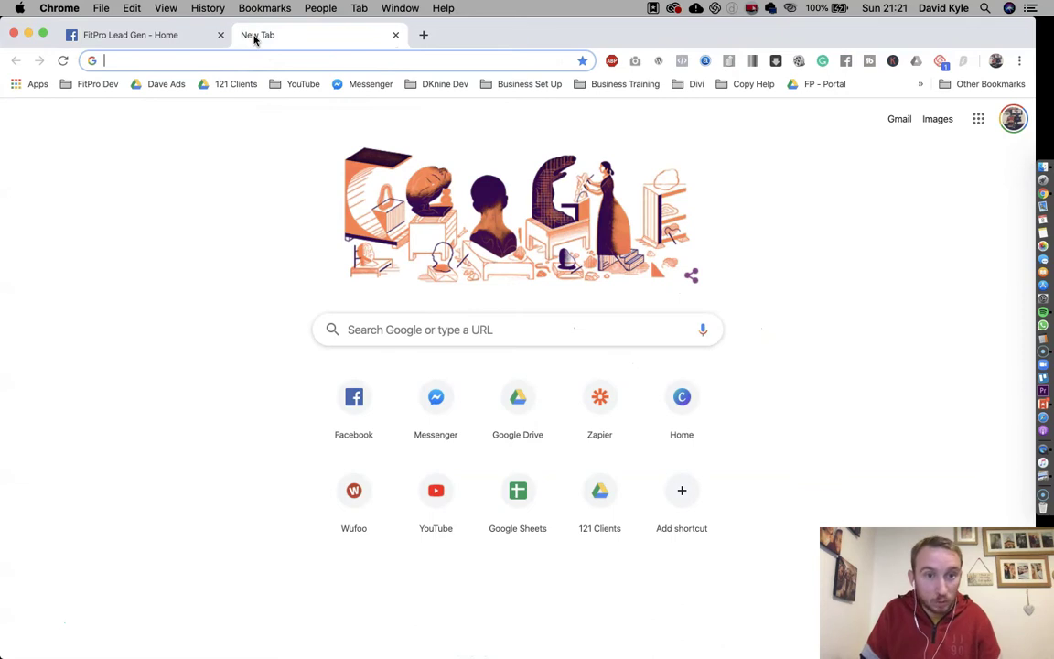
pyautogui.click(416, 327)
pyautogui.write('f')
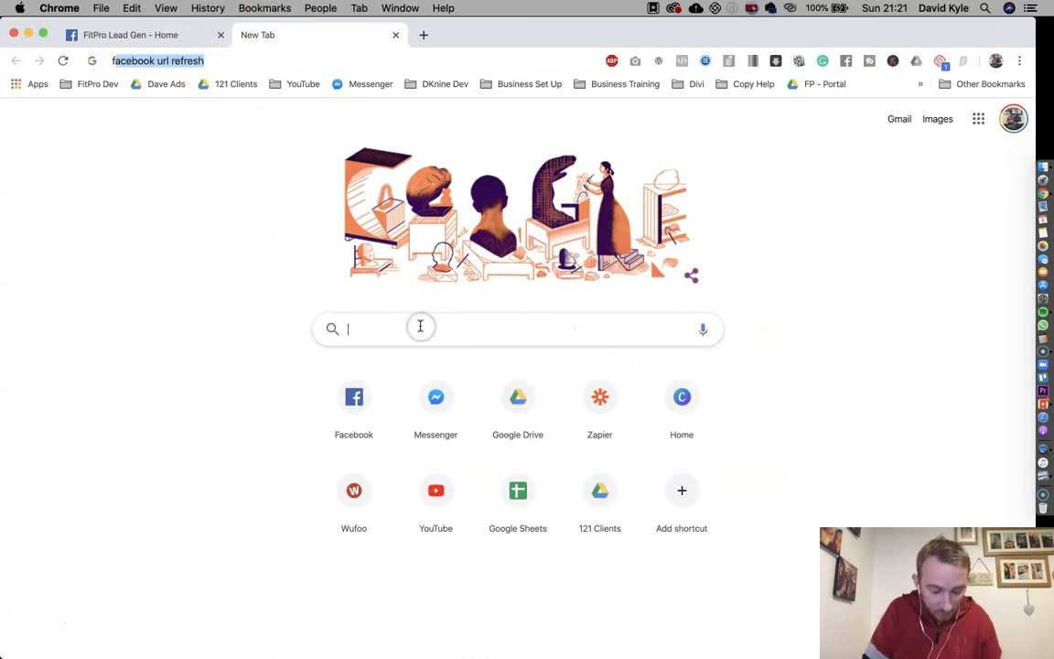
pyautogui.write('acebook')
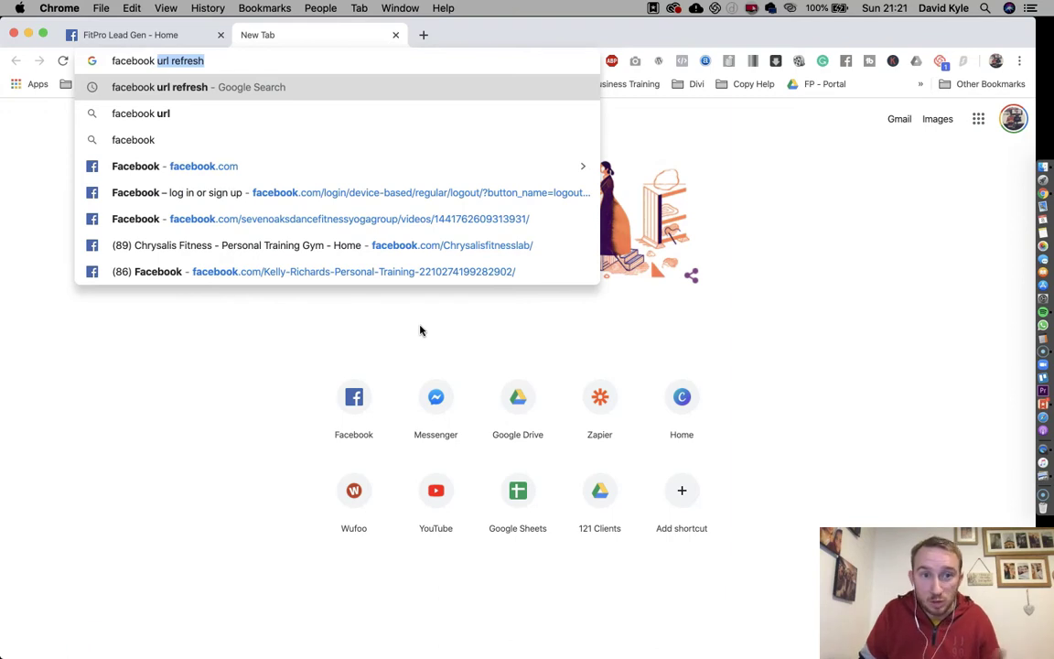
pyautogui.press('Right')
pyautogui.press('BackSpace')
pyautogui.press('BackSpace')
pyautogui.press('BackSpace')
pyautogui.press('BackSpace')
pyautogui.press('BackSpace')
pyautogui.press('BackSpace')
pyautogui.press('BackSpace')
pyautogui.press('BackSpace')
pyautogui.press('BackSpace')
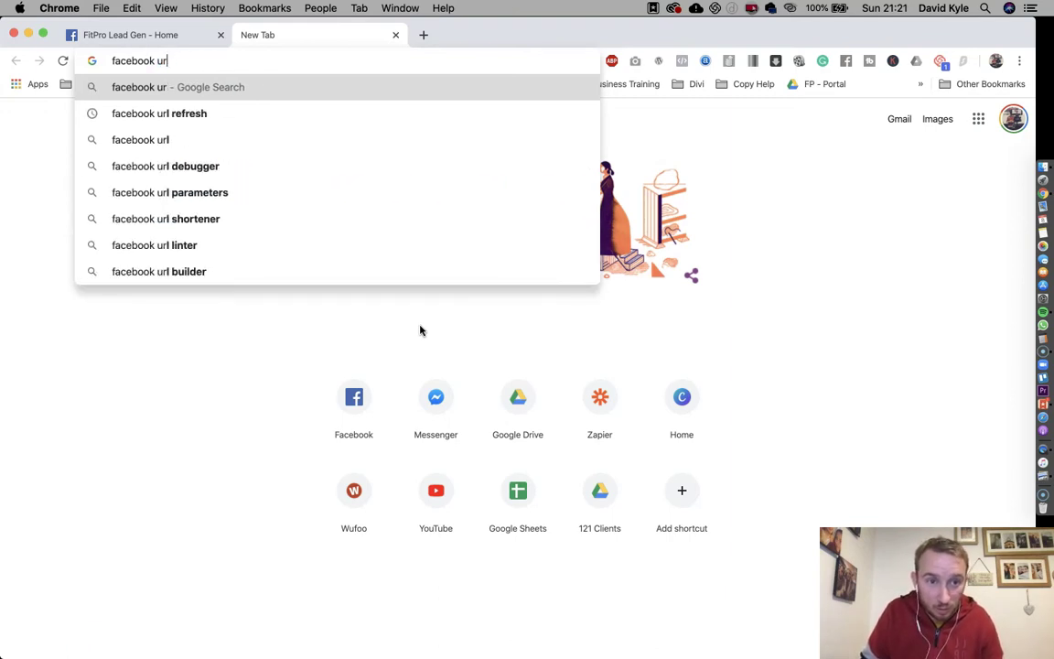
pyautogui.press('BackSpace')
pyautogui.press('BackSpace')
pyautogui.write('cac')
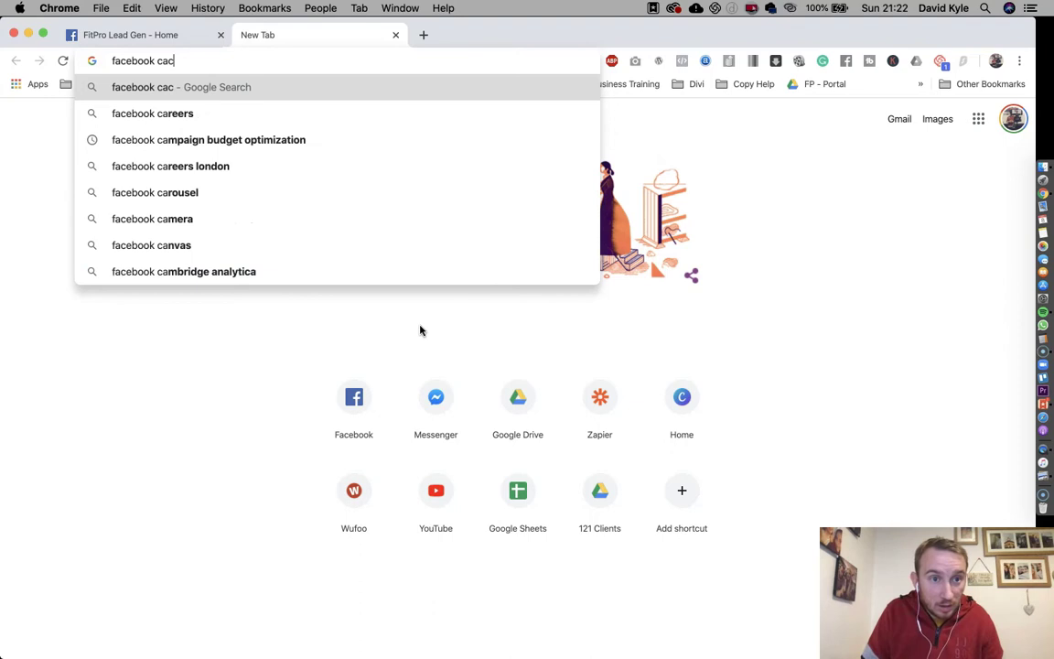
pyautogui.write('he refresh')
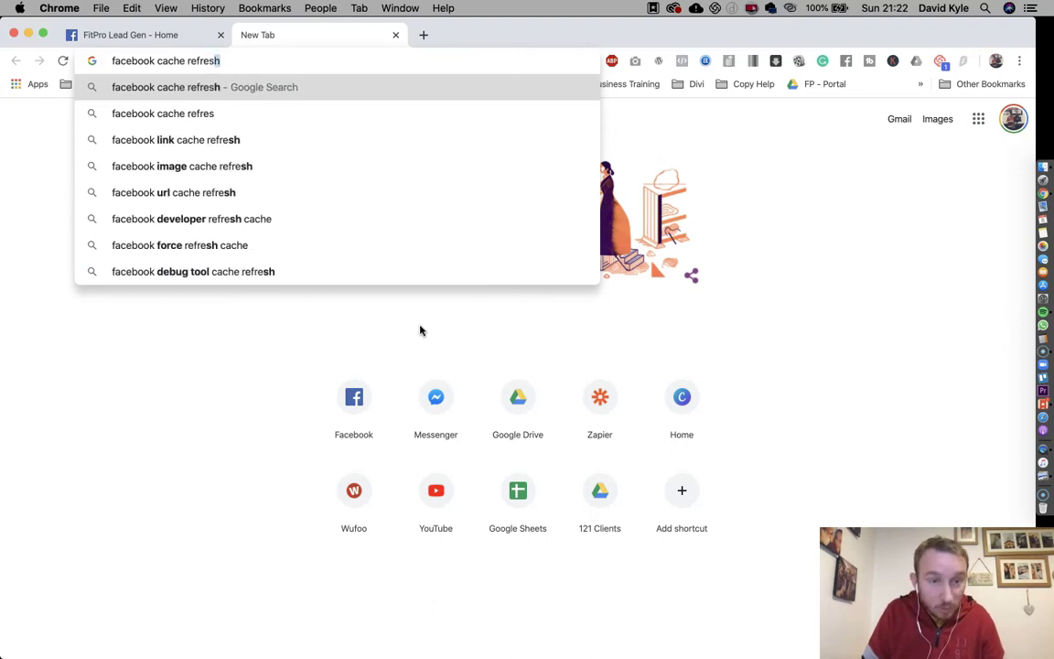
pyautogui.press('Return')
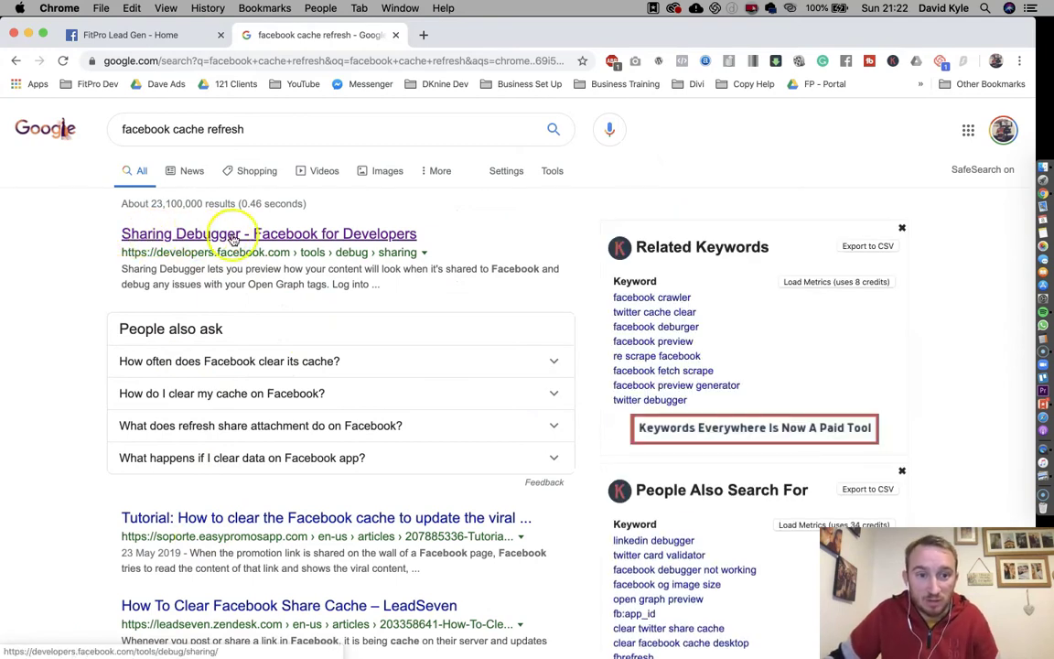
pyautogui.click(230, 236)
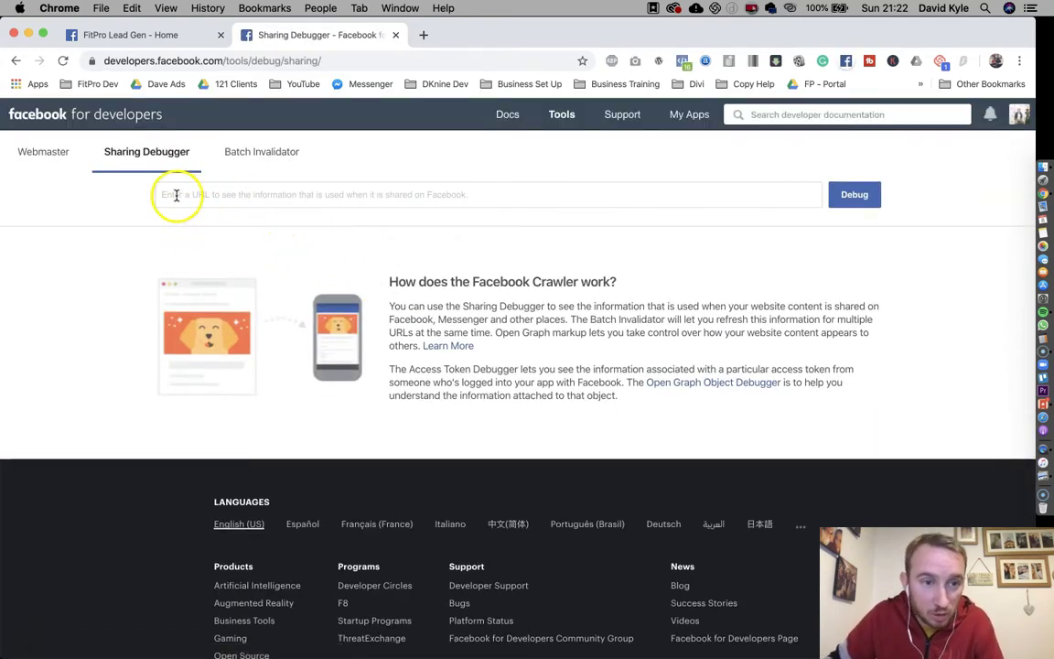
pyautogui.click(304, 197)
pyautogui.write('www.thefit')
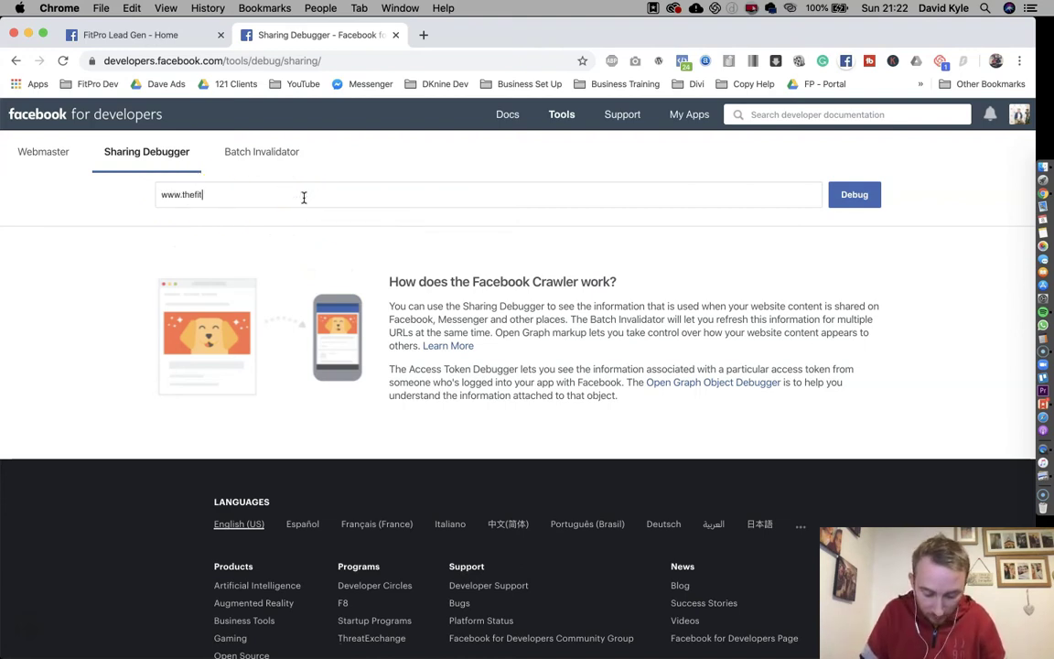
pyautogui.write('p')
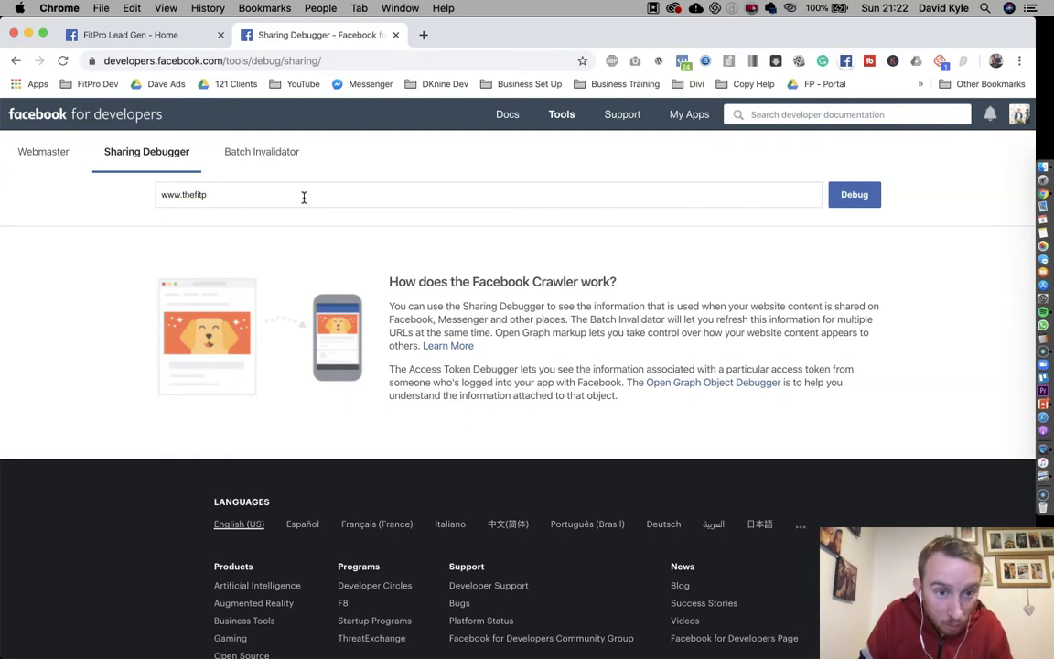
pyautogui.write('roportal.com')
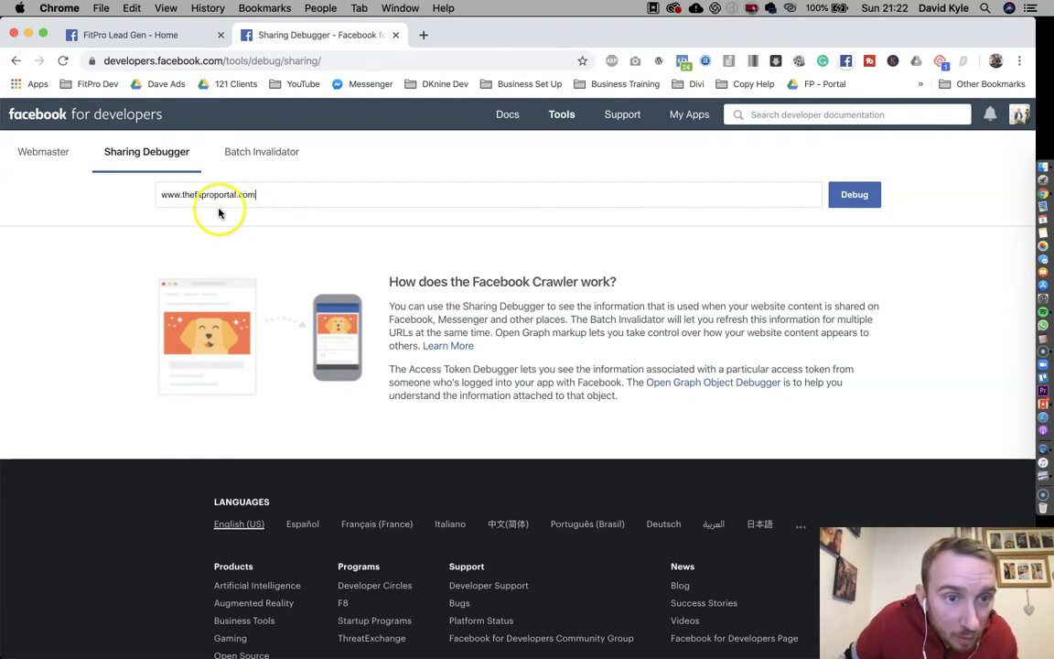
pyautogui.click(850, 200)
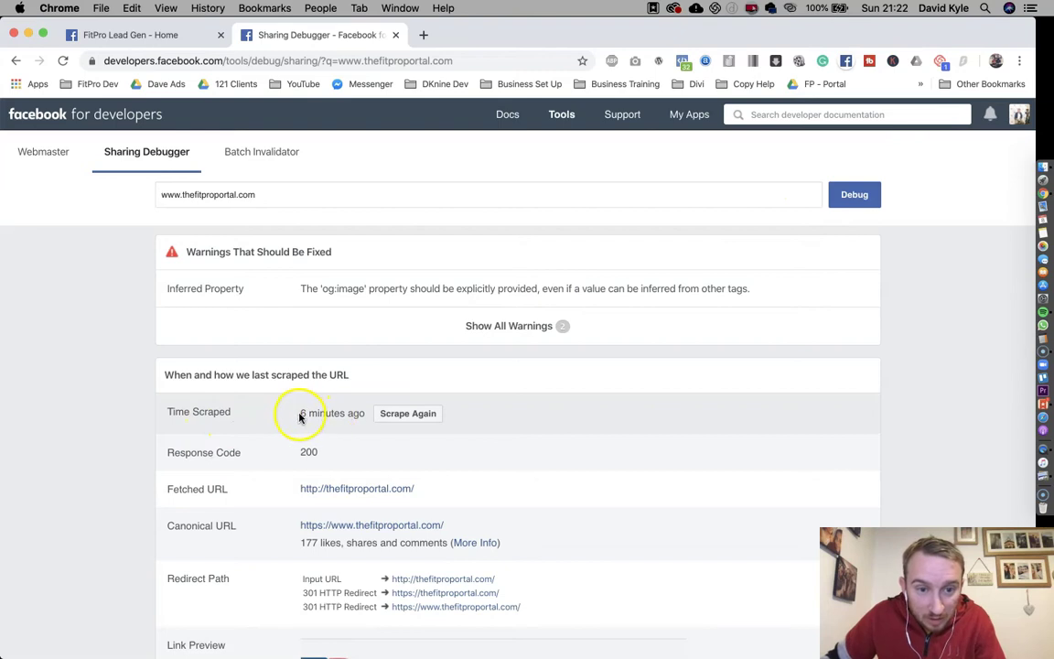
pyautogui.moveTo(334, 413); pyautogui.dragTo(293, 415)
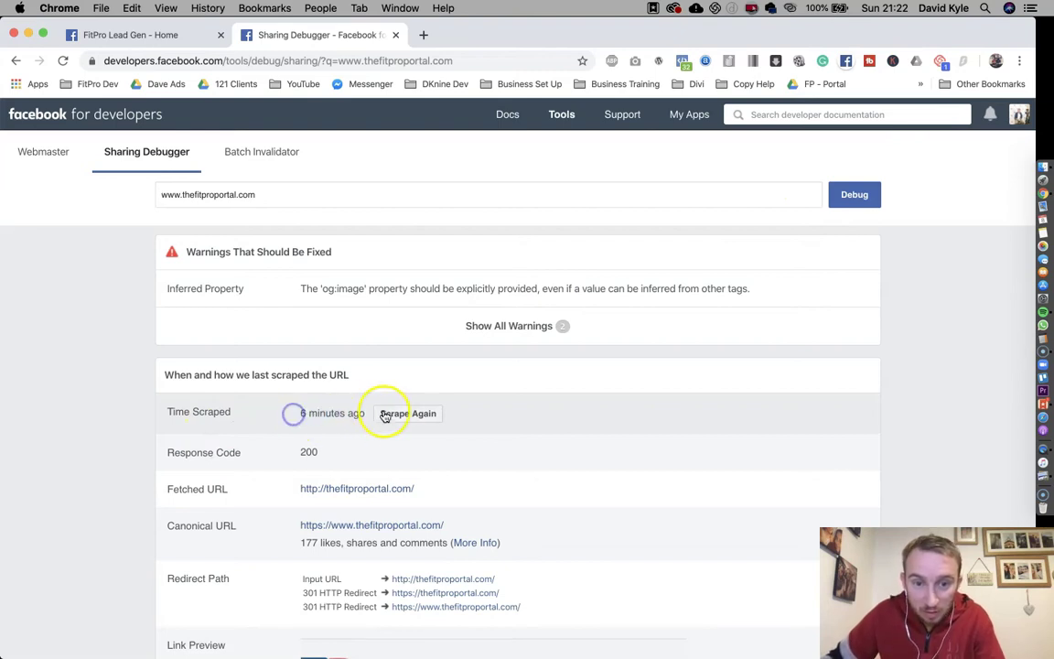
pyautogui.click(404, 419)
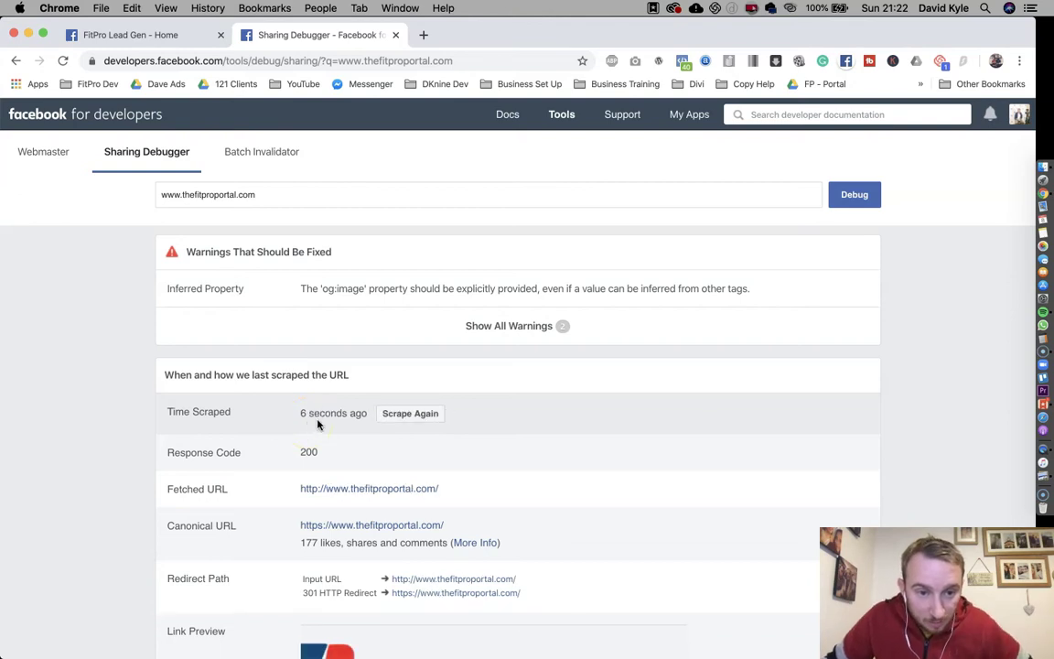
pyautogui.scroll(-3, 320, 425)
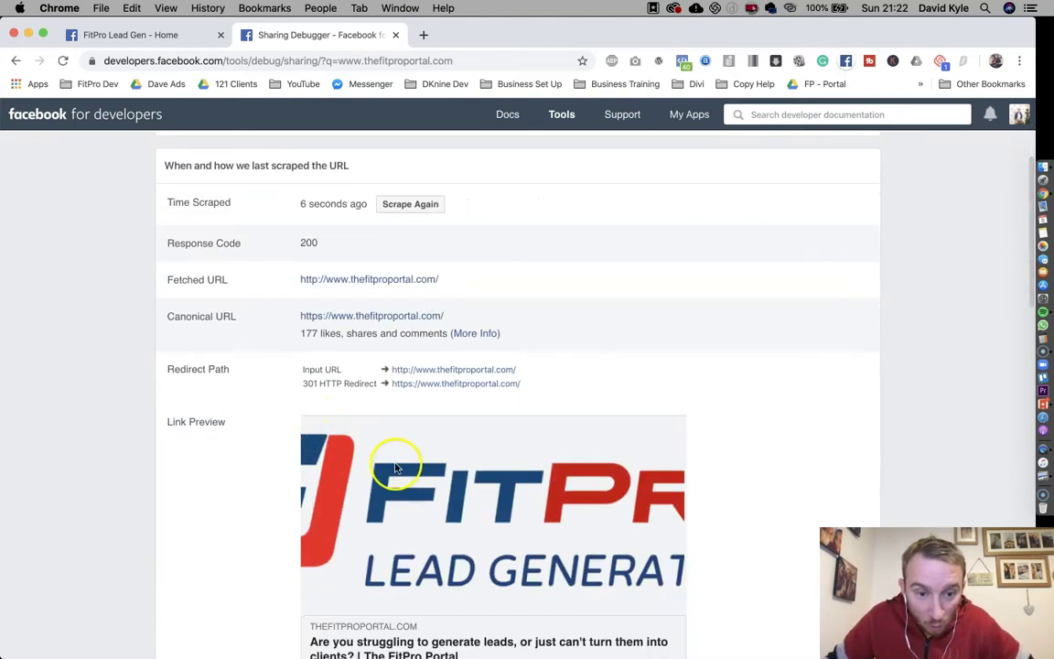
pyautogui.scroll(-2, 396, 468)
pyautogui.click(314, 483)
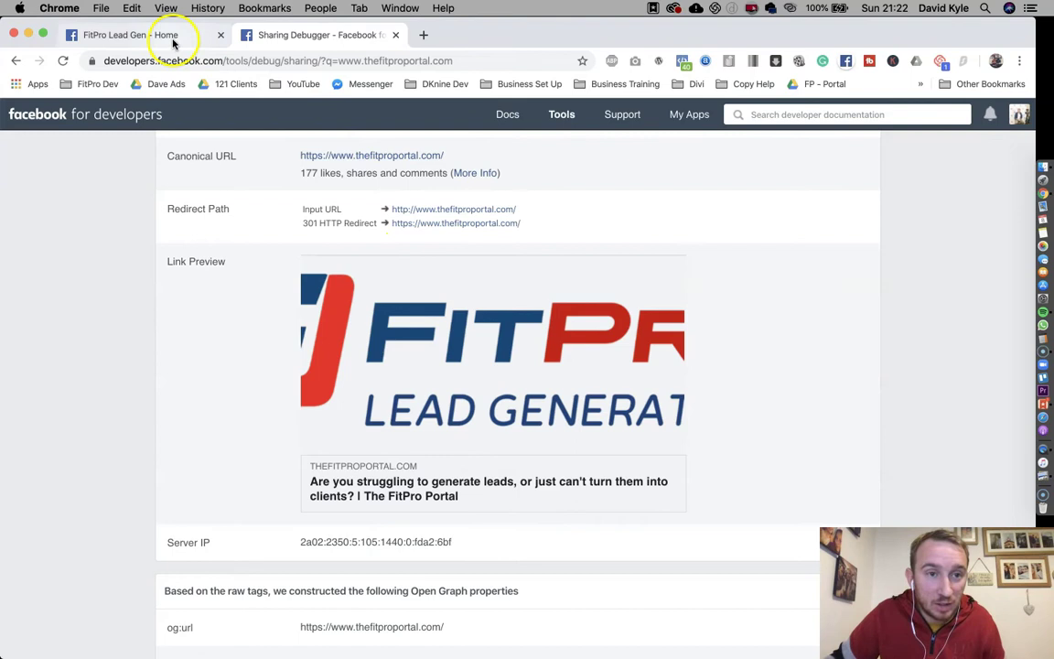
# Return to the FitPro Lead Gen Facebook page and reload it
pyautogui.click(171, 38)
pyautogui.click(392, 64)
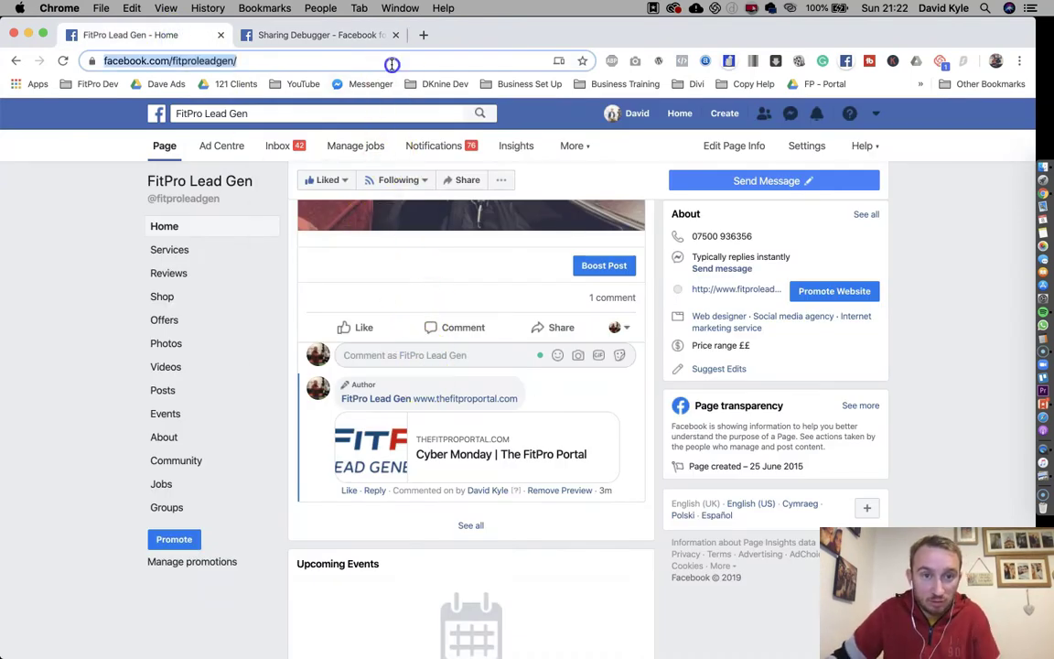
pyautogui.press('Return')
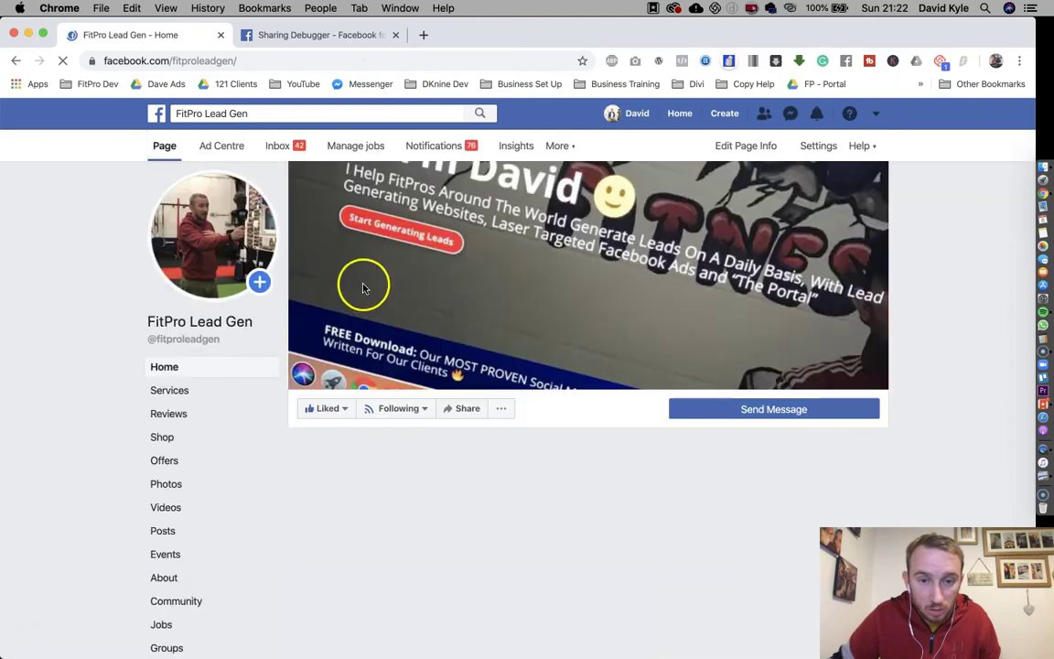
pyautogui.scroll(-5, 481, 293)
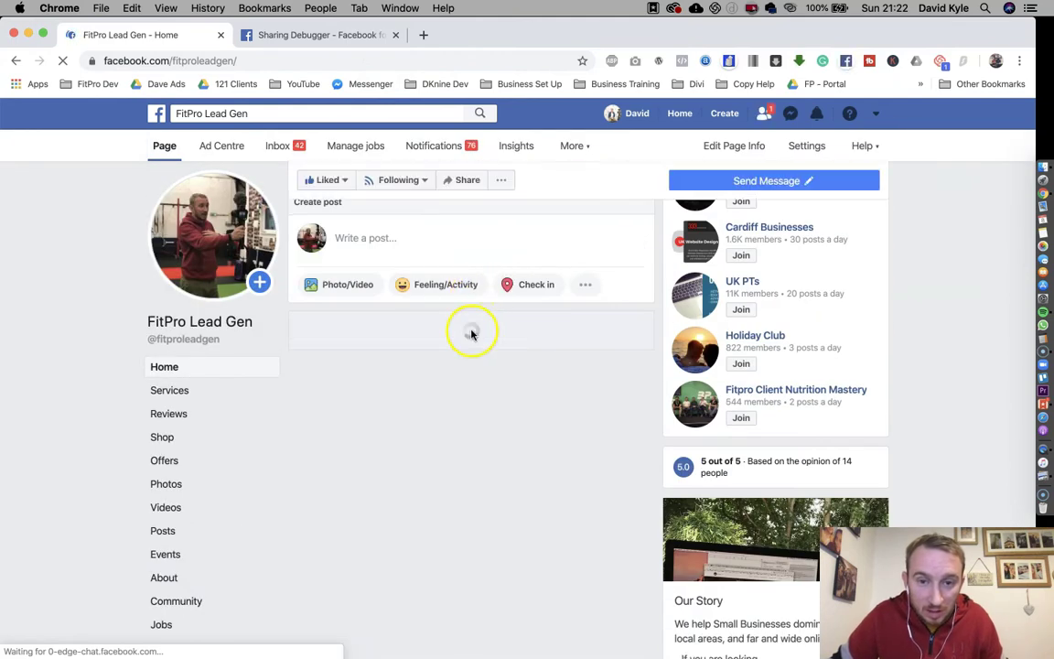
pyautogui.scroll(-10, 469, 331)
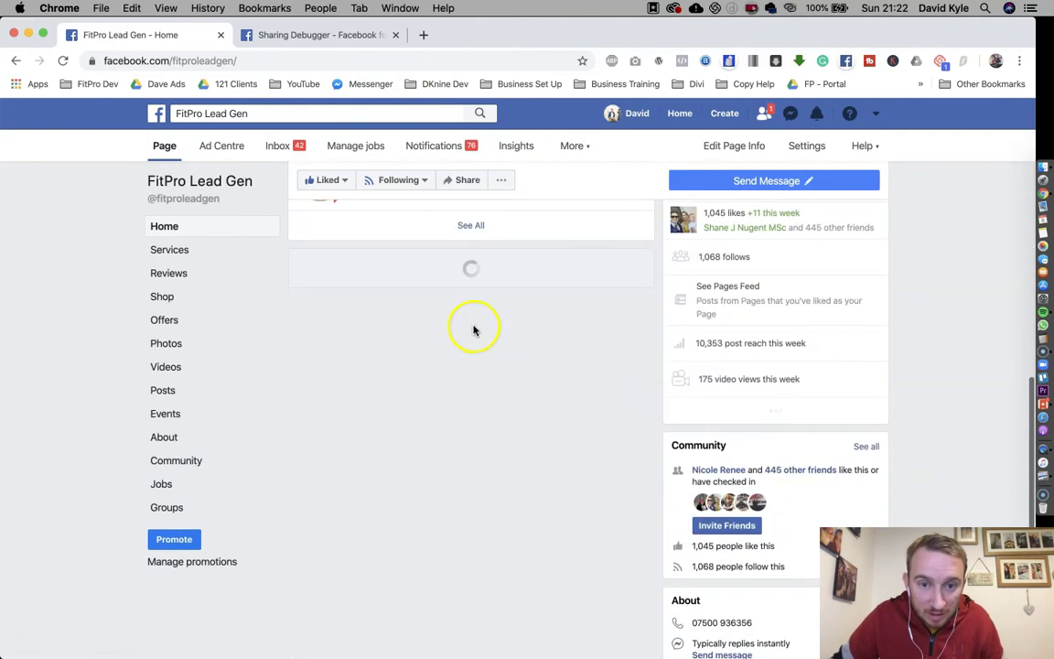
pyautogui.scroll(-8, 475, 376)
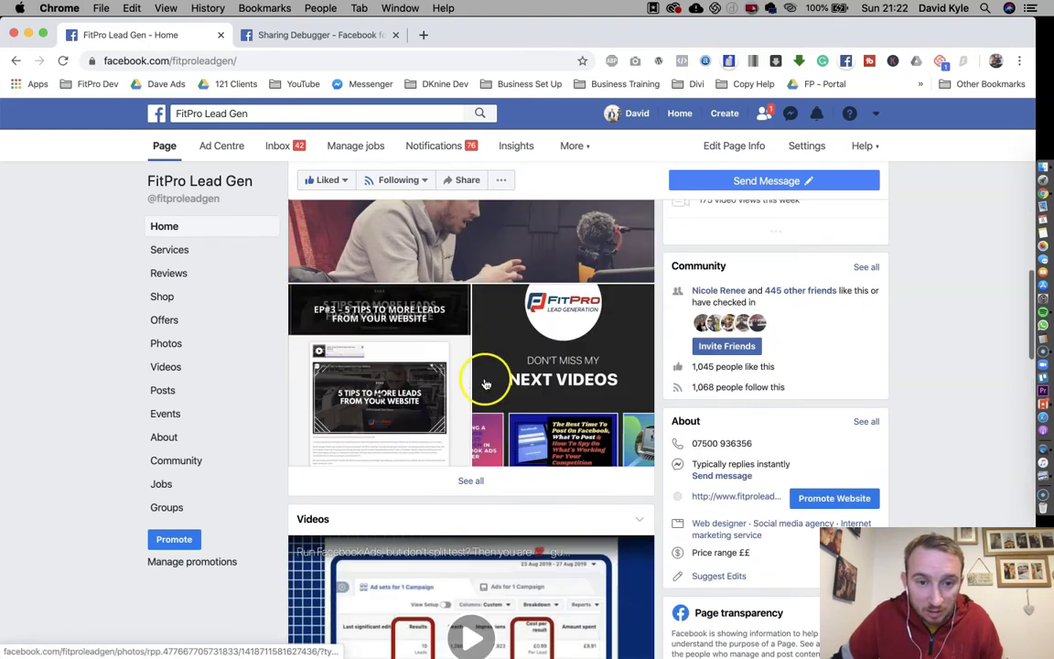
pyautogui.scroll(-15, 475, 393)
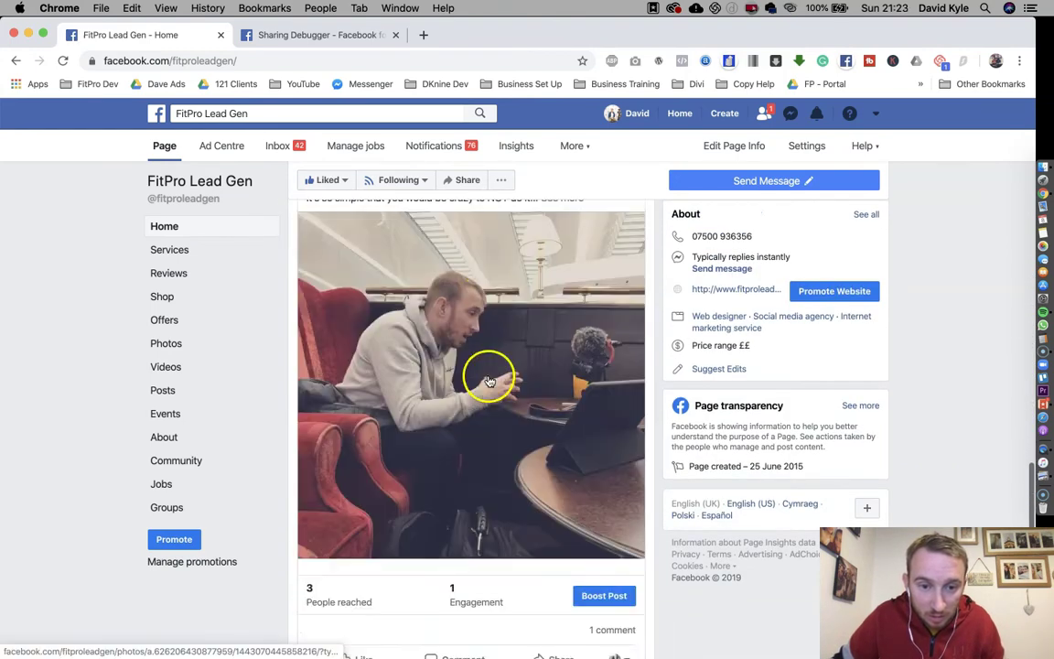
pyautogui.click(447, 414)
pyautogui.write('ww')
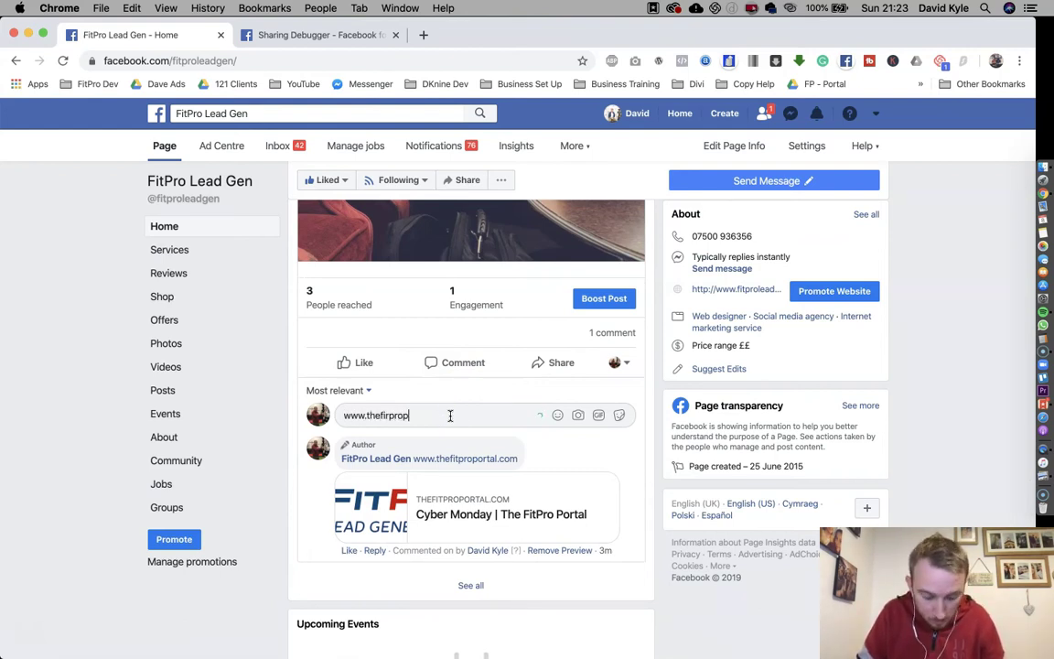
pyautogui.write('w.thefirpproportal.com')
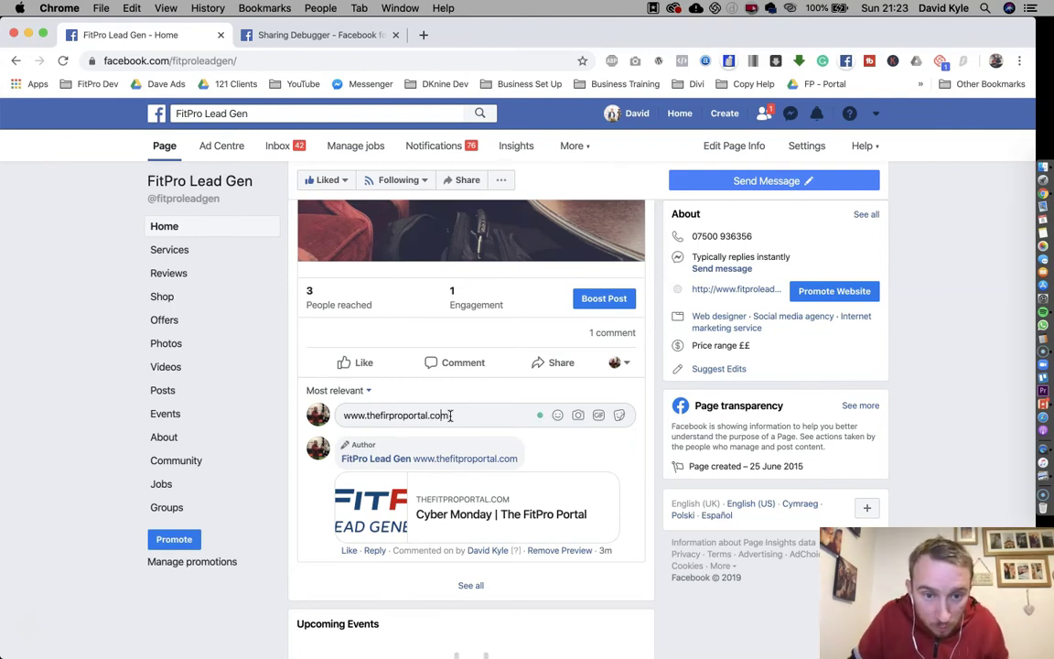
pyautogui.click(399, 416)
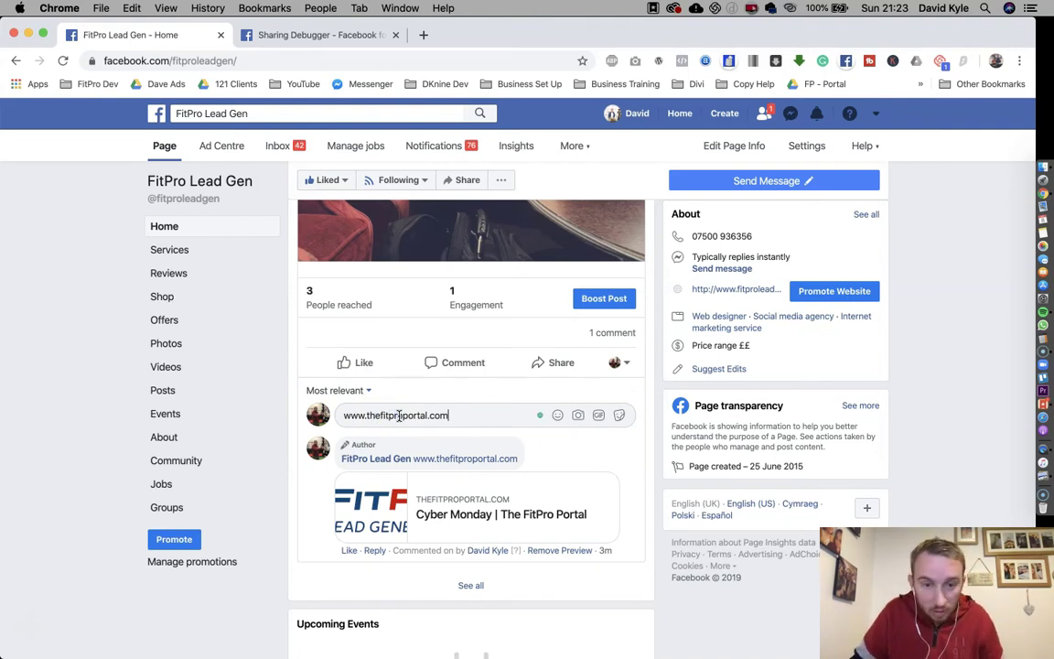
pyautogui.press('Return')
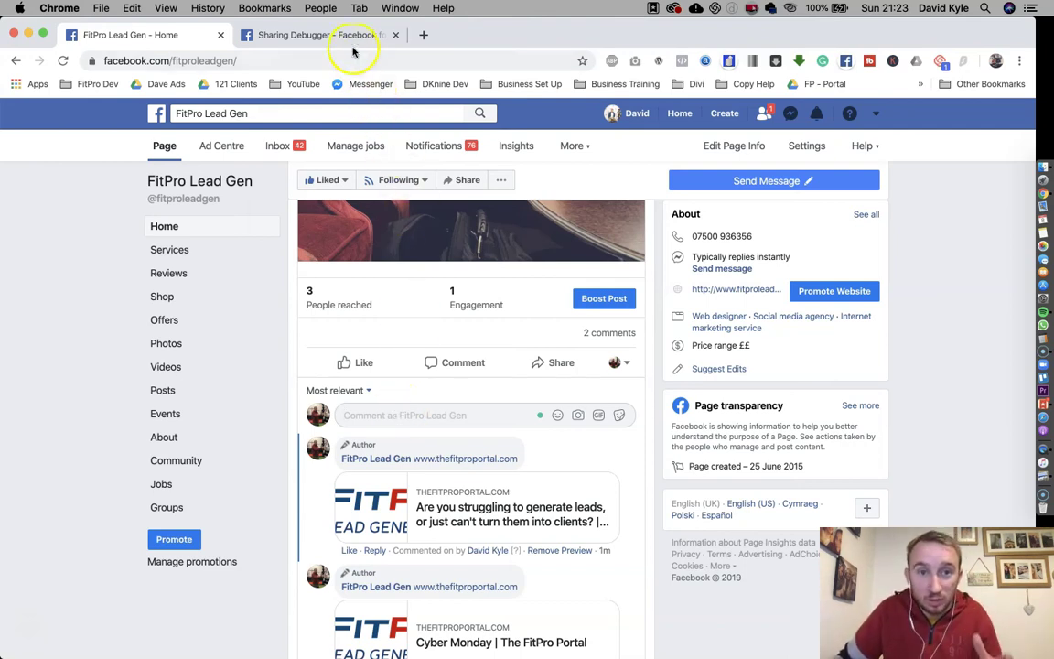
# Go back from the Sharing Debugger to the Google results for "facebook cache refresh"
pyautogui.click(316, 35)
pyautogui.click(14, 62)
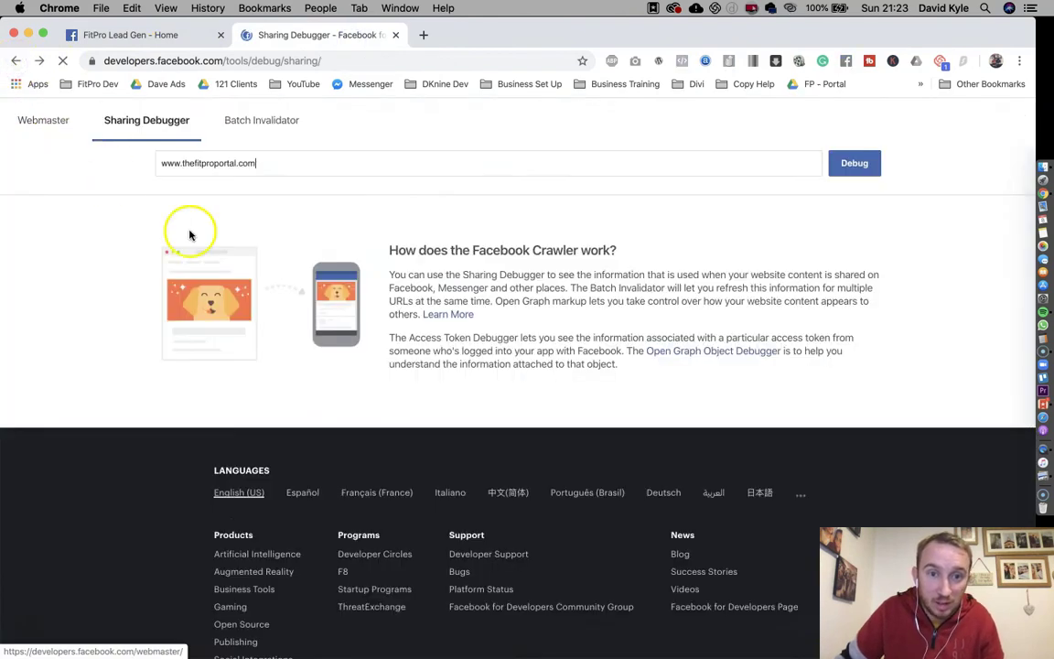
pyautogui.click(15, 62)
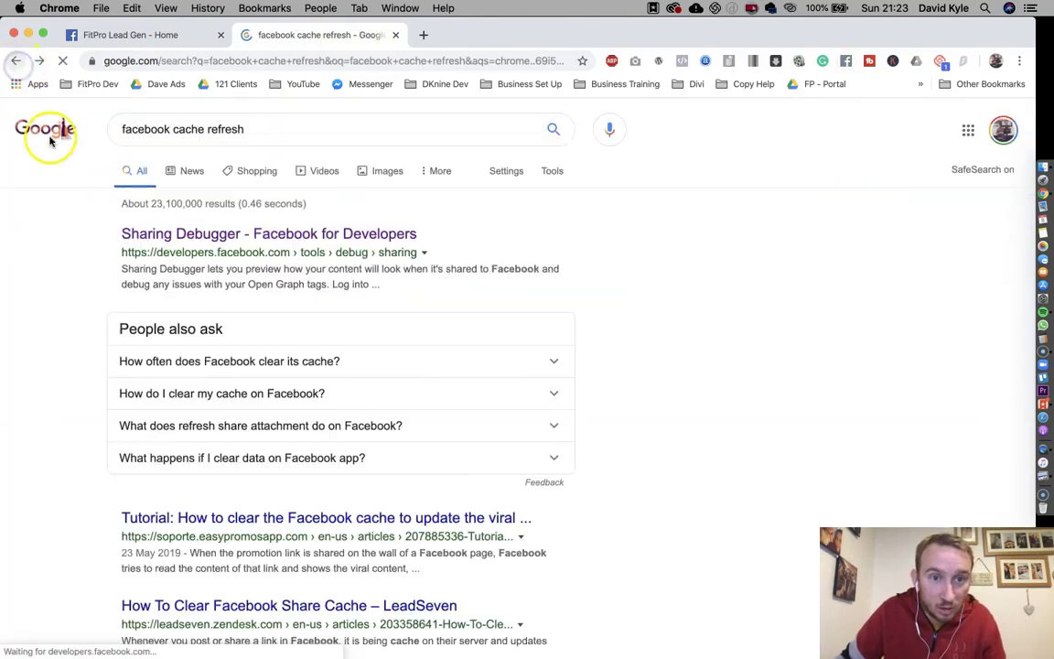